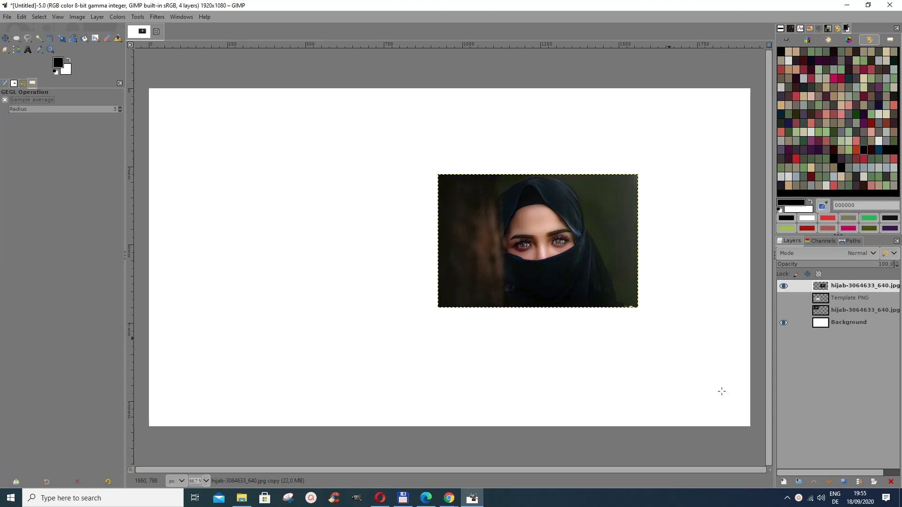
Duplicate the hijab photo layer to get a second copy in the image.
{"action": "left_click", "coordinate": [845, 485]}
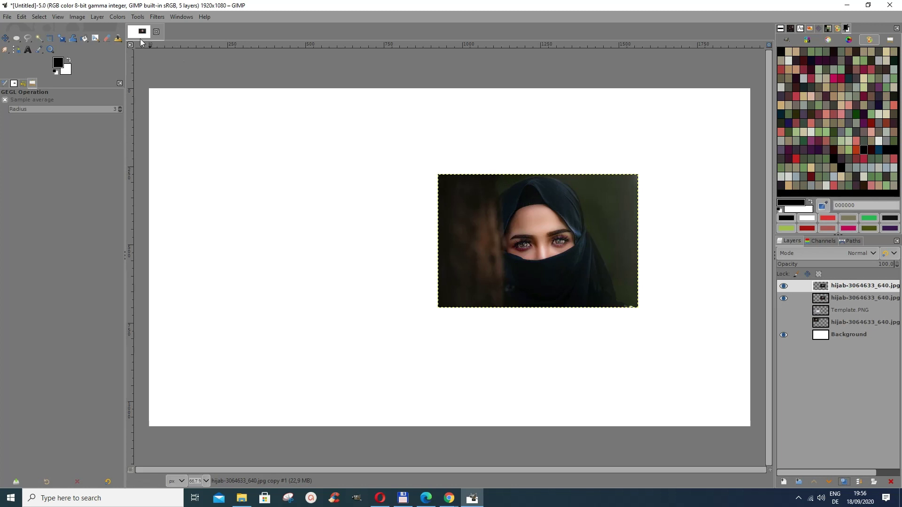
Desaturate the copied layer with the Mono Mixer so the photo becomes black and white.
{"action": "left_click", "coordinate": [124, 18]}
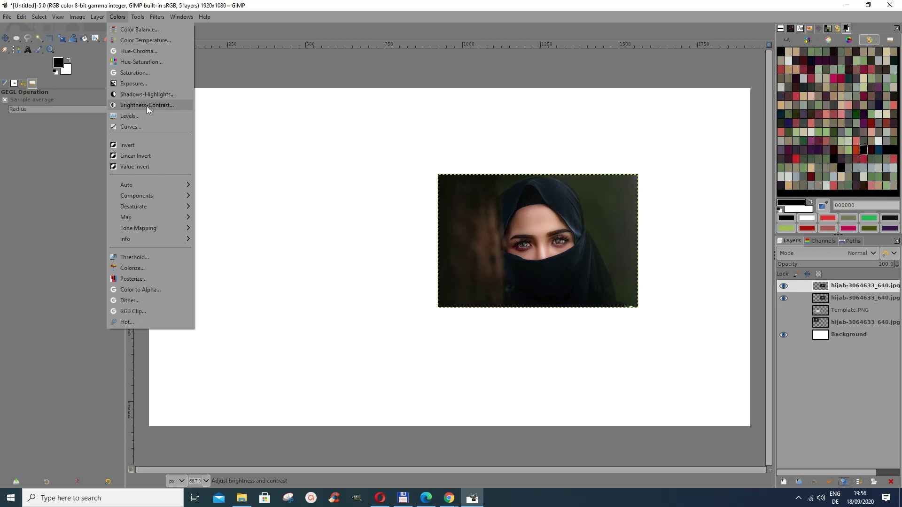
{"action": "mouse_move", "coordinate": [133, 207]}
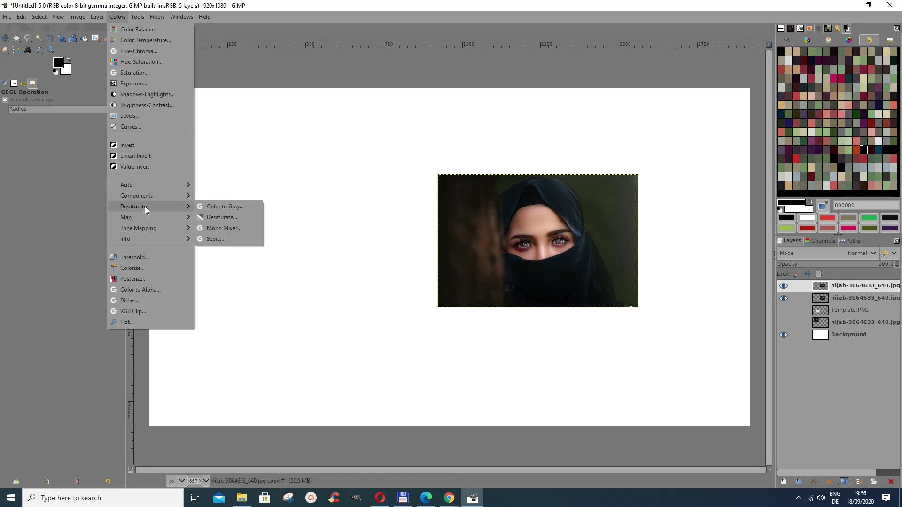
{"action": "left_click", "coordinate": [225, 229]}
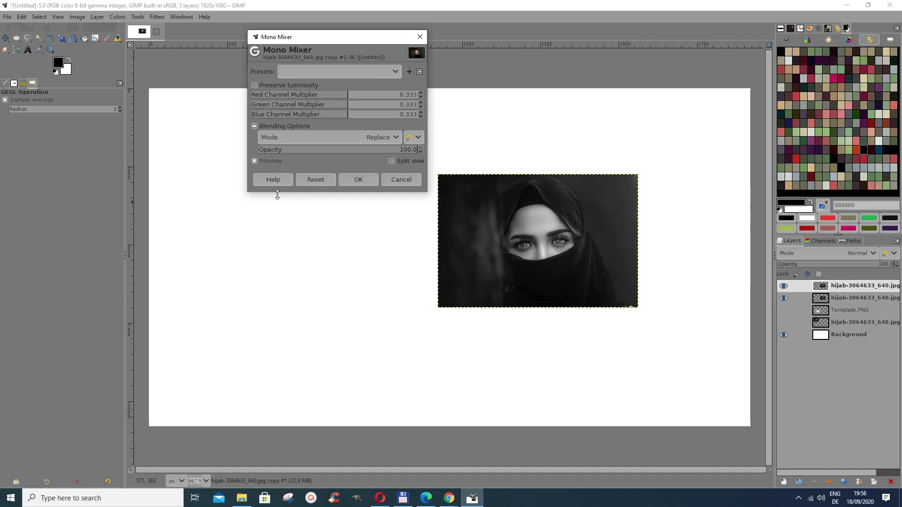
{"action": "left_click", "coordinate": [357, 182]}
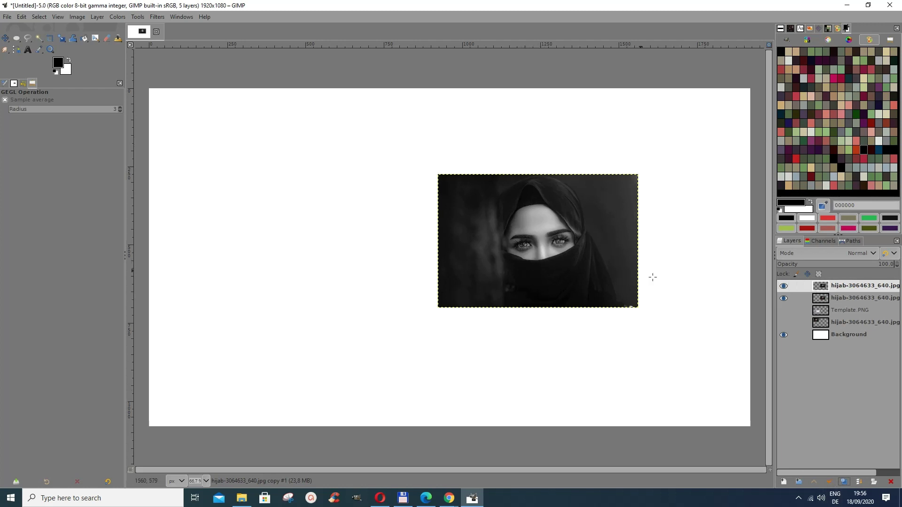
Duplicate the grey layer and set the new top layer's blending mode to Dodge.
{"action": "left_click", "coordinate": [845, 483]}
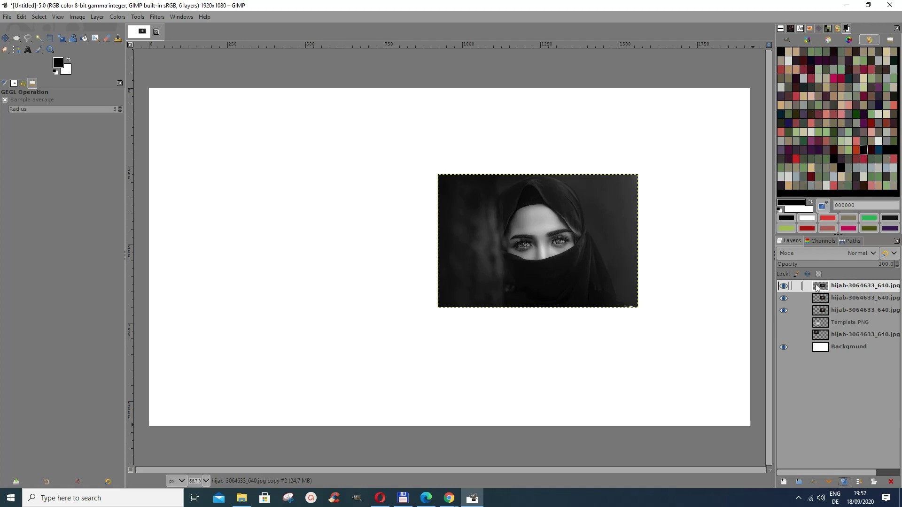
{"action": "left_click", "coordinate": [875, 253]}
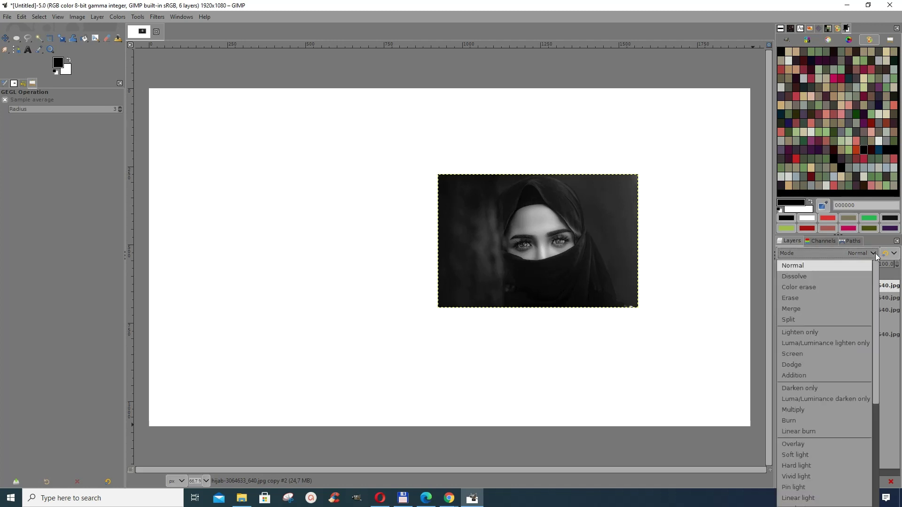
{"action": "left_click", "coordinate": [808, 365]}
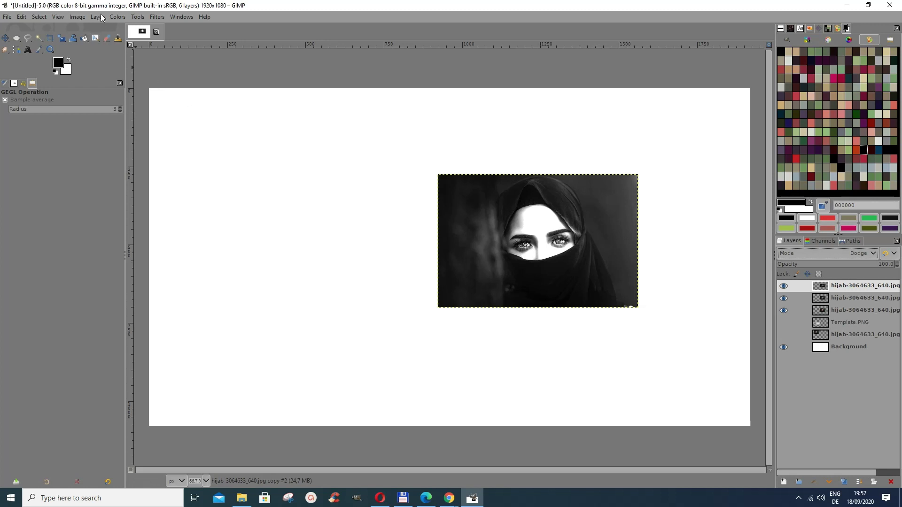
Invert the colours of the Dodge layer so the picture turns nearly white.
{"action": "left_click", "coordinate": [117, 16]}
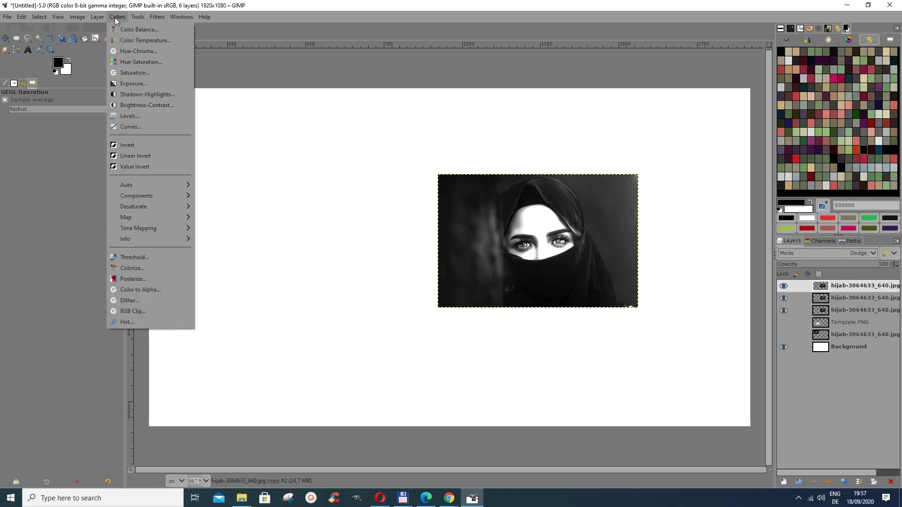
{"action": "left_click", "coordinate": [127, 146]}
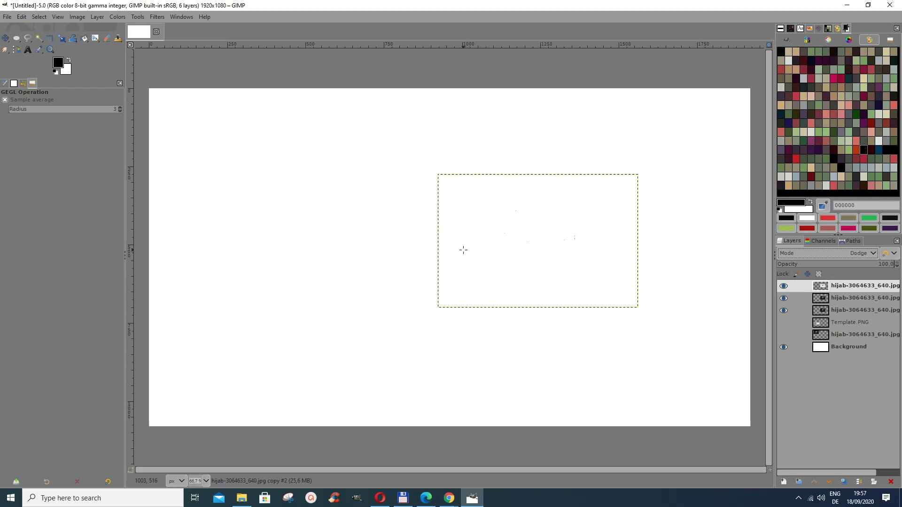
{"action": "left_click", "coordinate": [156, 17]}
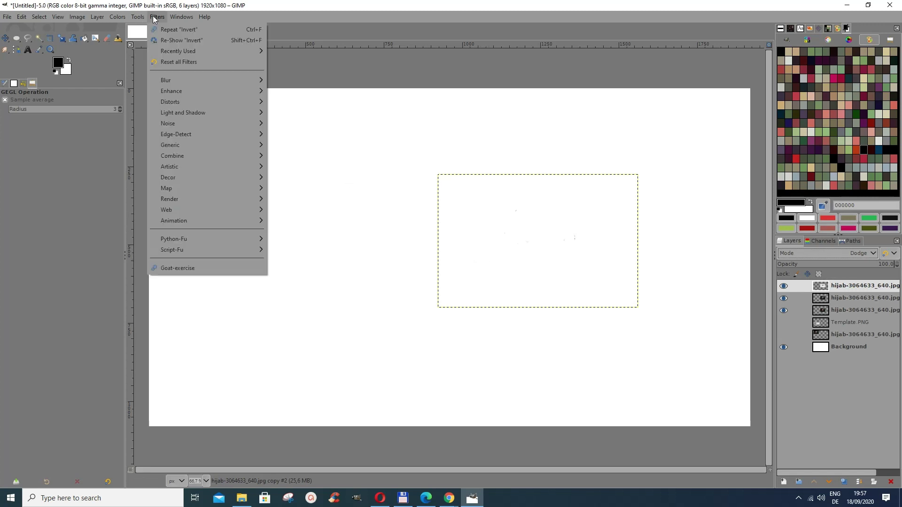
{"action": "mouse_move", "coordinate": [166, 79]}
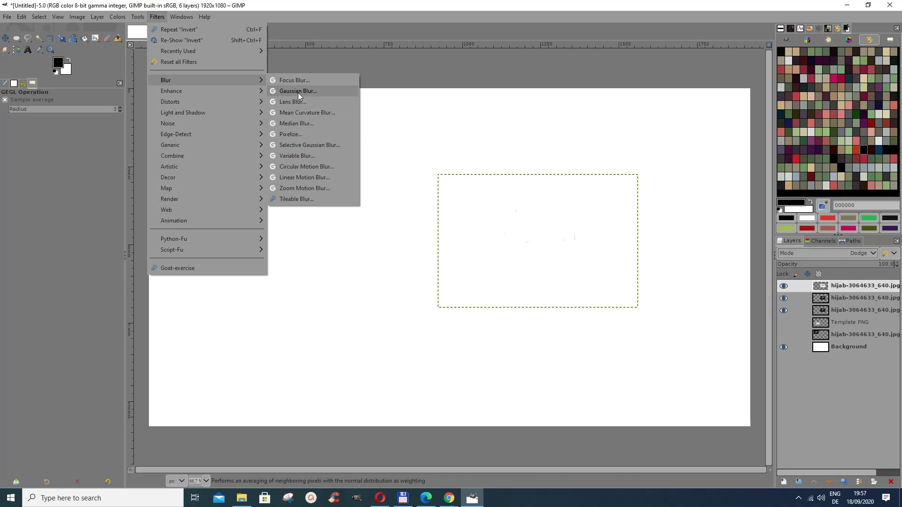
Raise the Gaussian Blur size step by step past 5.50 to preview heavier sketch lines.
{"action": "left_click", "coordinate": [298, 92]}
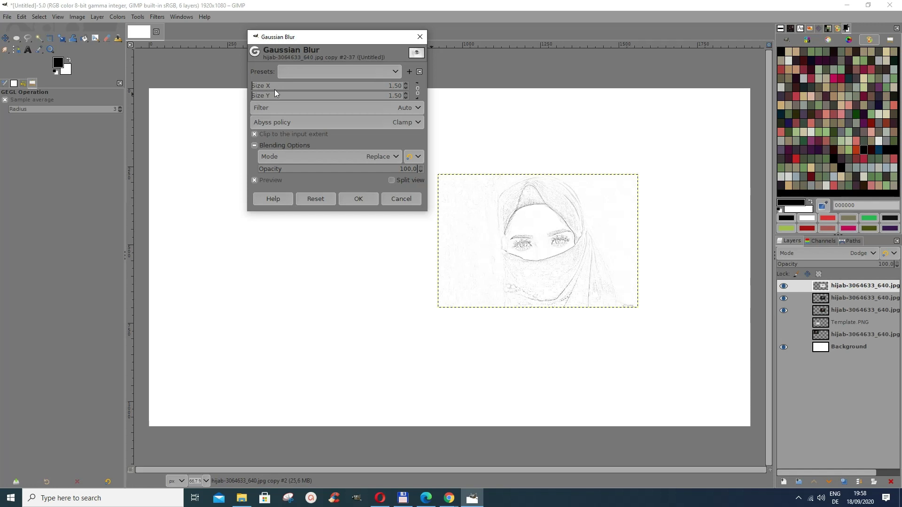
{"action": "left_click", "coordinate": [405, 85]}
{"action": "left_click", "coordinate": [405, 85]}
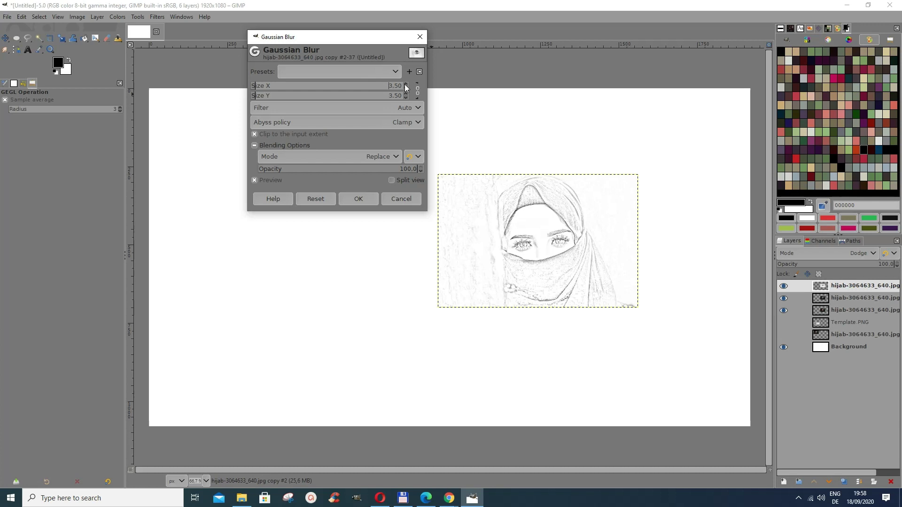
{"action": "left_click", "coordinate": [405, 85]}
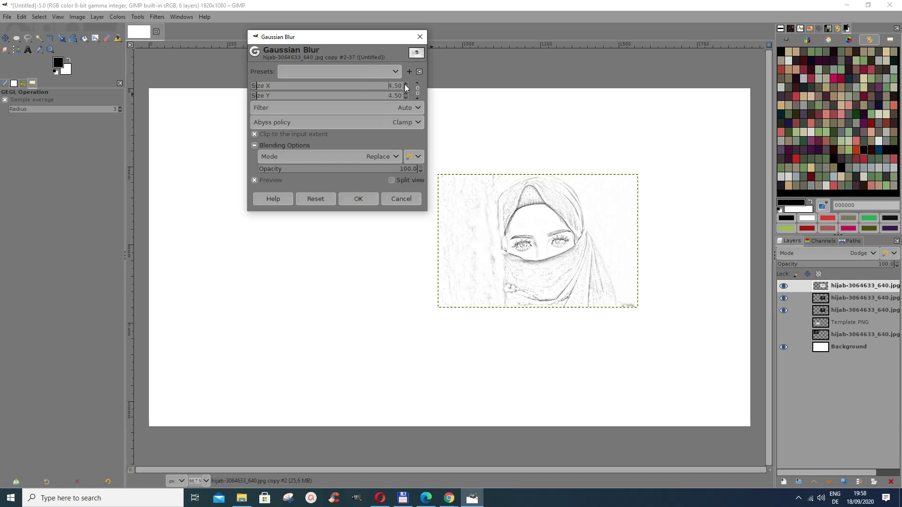
{"action": "left_click", "coordinate": [405, 85]}
{"action": "left_click", "coordinate": [406, 85]}
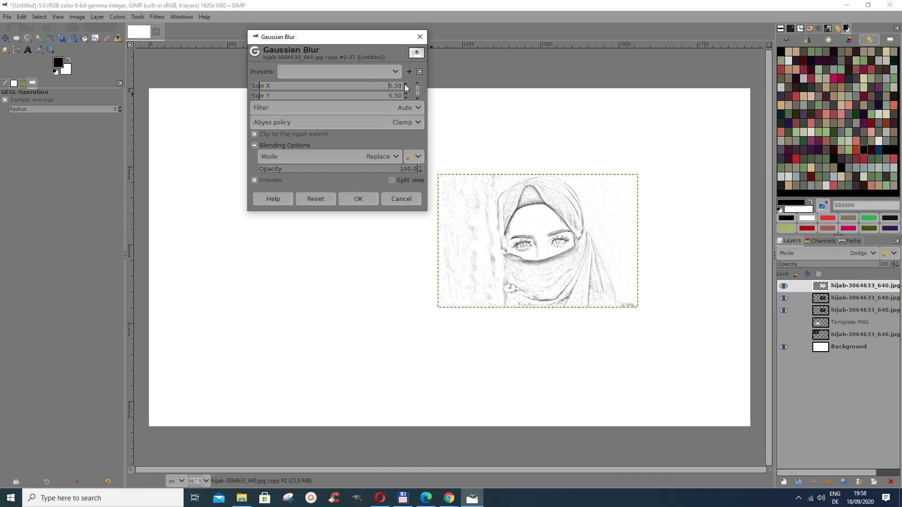
{"action": "left_click", "coordinate": [406, 86]}
{"action": "left_click", "coordinate": [405, 85]}
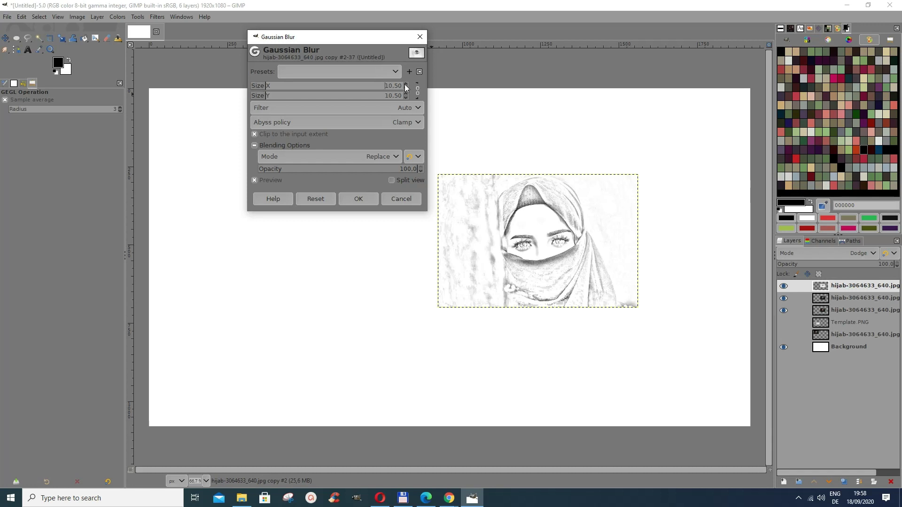
{"action": "left_click", "coordinate": [405, 85]}
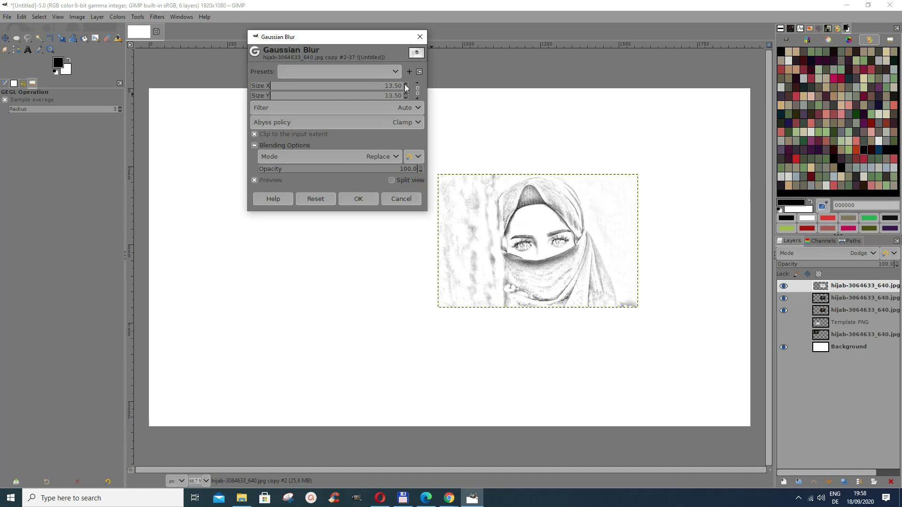
{"action": "left_click", "coordinate": [405, 86]}
{"action": "left_click", "coordinate": [405, 85]}
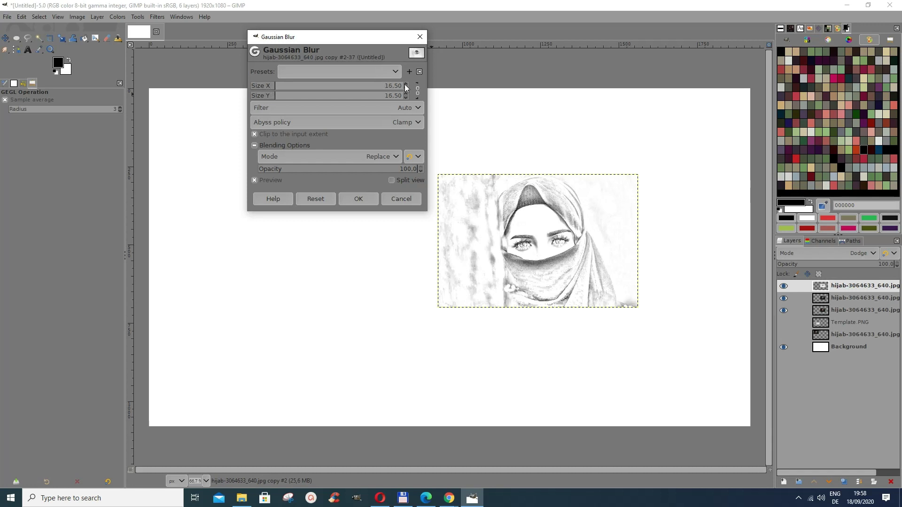
{"action": "left_click", "coordinate": [405, 86]}
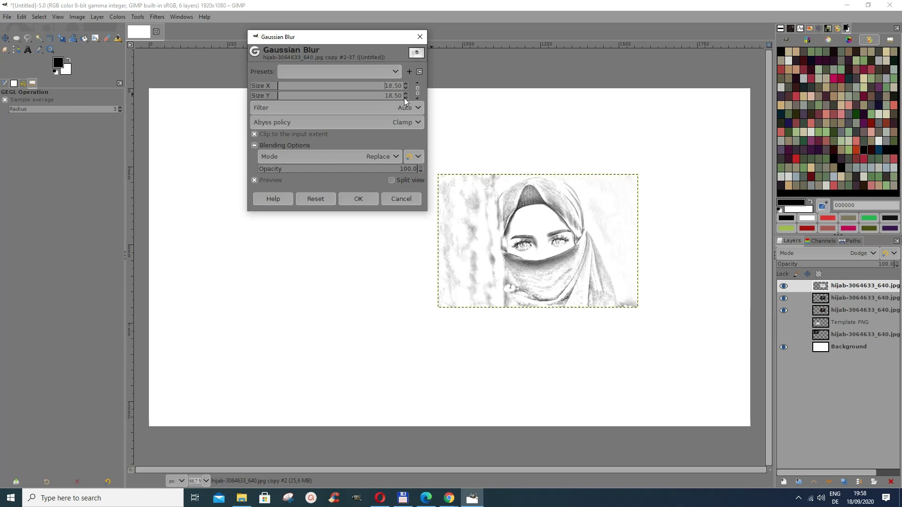
Bring the blur size back down through 1.50 and settle on 3.50 for thin, light lines.
{"action": "left_click", "coordinate": [404, 97]}
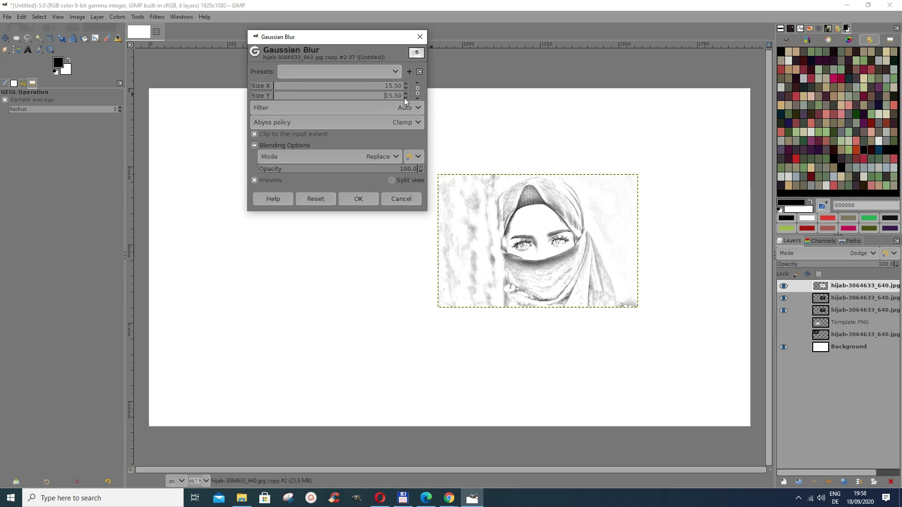
{"action": "left_click", "coordinate": [403, 99]}
{"action": "left_click", "coordinate": [404, 98]}
{"action": "left_click", "coordinate": [404, 98]}
{"action": "left_click", "coordinate": [404, 97]}
{"action": "left_click", "coordinate": [405, 100]}
{"action": "left_click", "coordinate": [404, 99]}
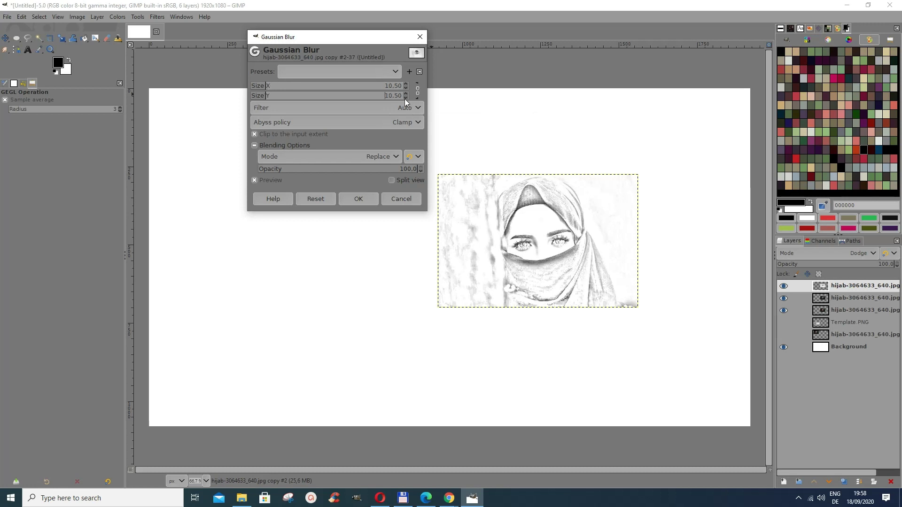
{"action": "left_click", "coordinate": [405, 99]}
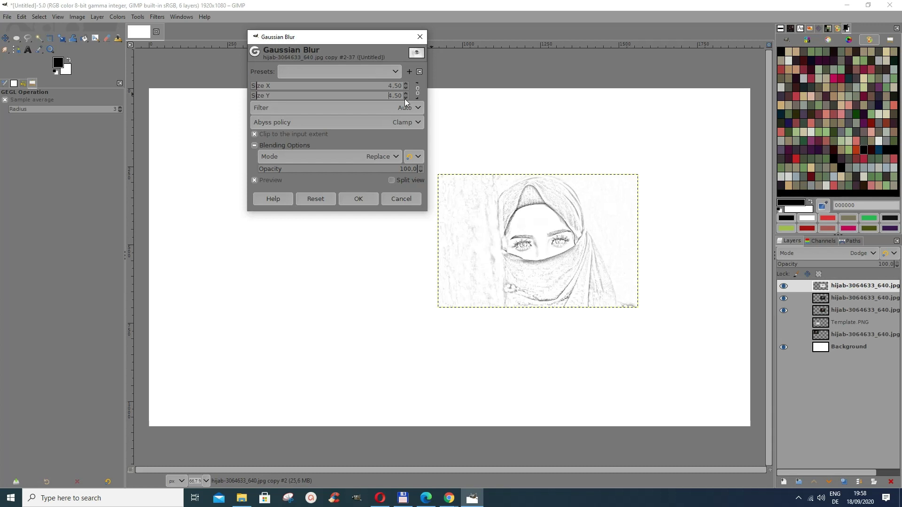
{"action": "left_click", "coordinate": [405, 98]}
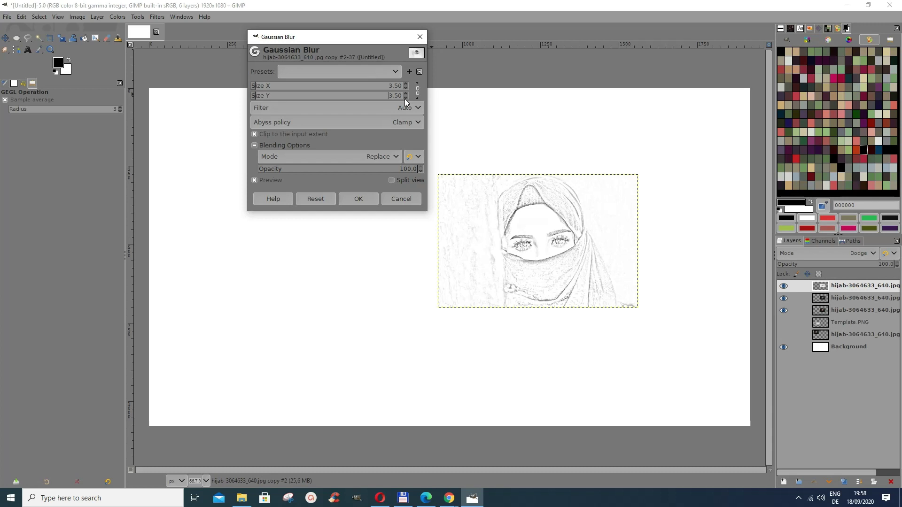
{"action": "left_click", "coordinate": [404, 99]}
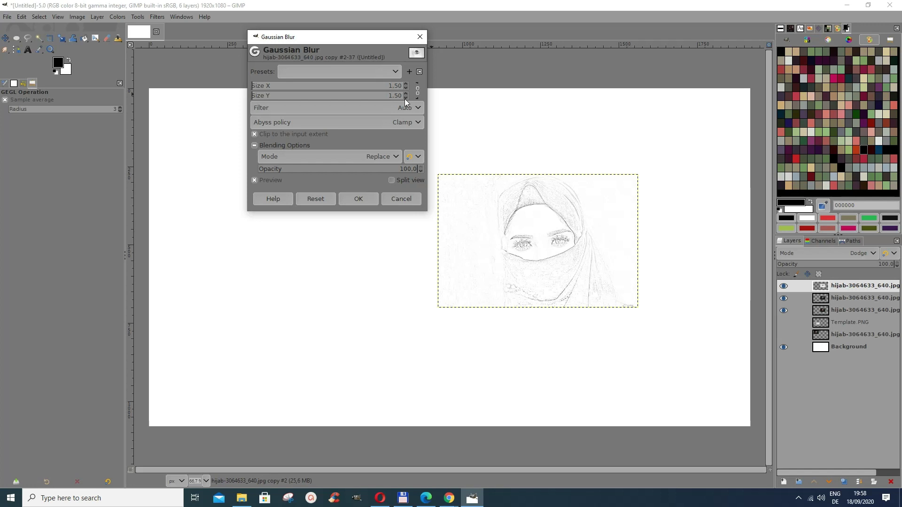
{"action": "left_click", "coordinate": [406, 83]}
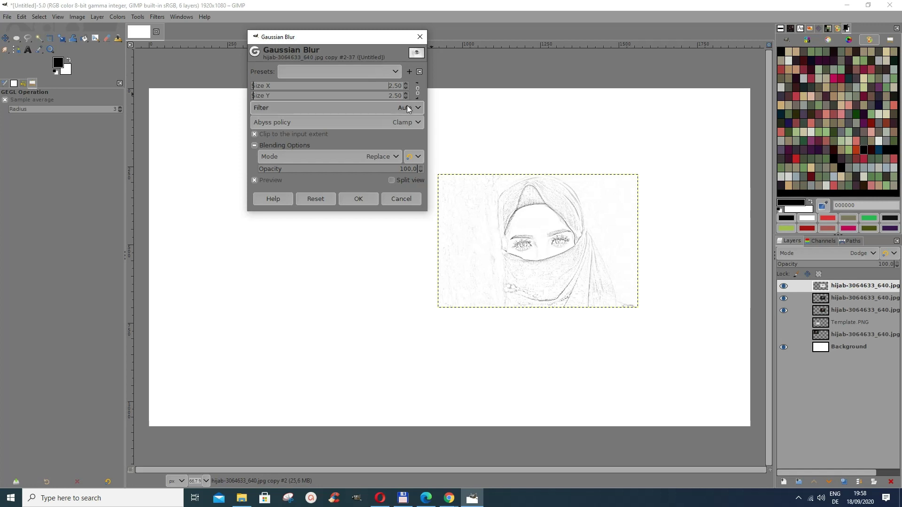
{"action": "left_click", "coordinate": [405, 99]}
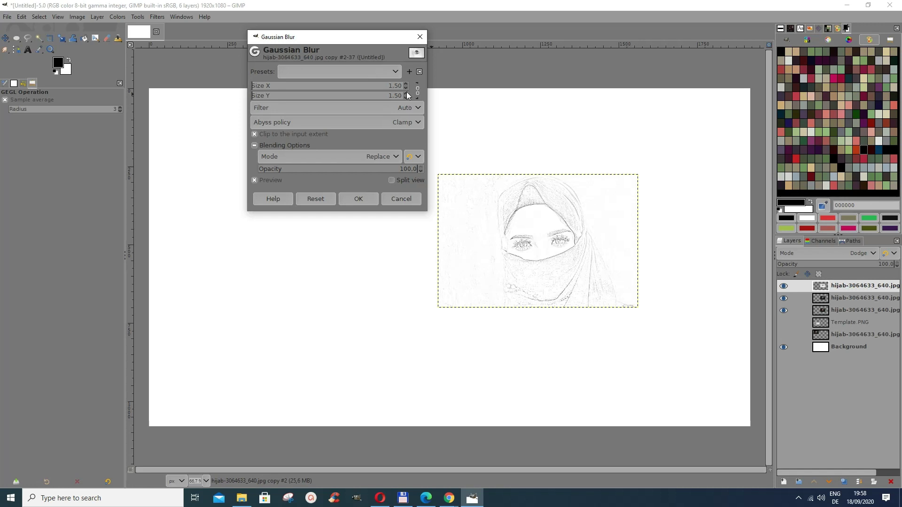
{"action": "left_click", "coordinate": [407, 84]}
{"action": "left_click", "coordinate": [407, 84]}
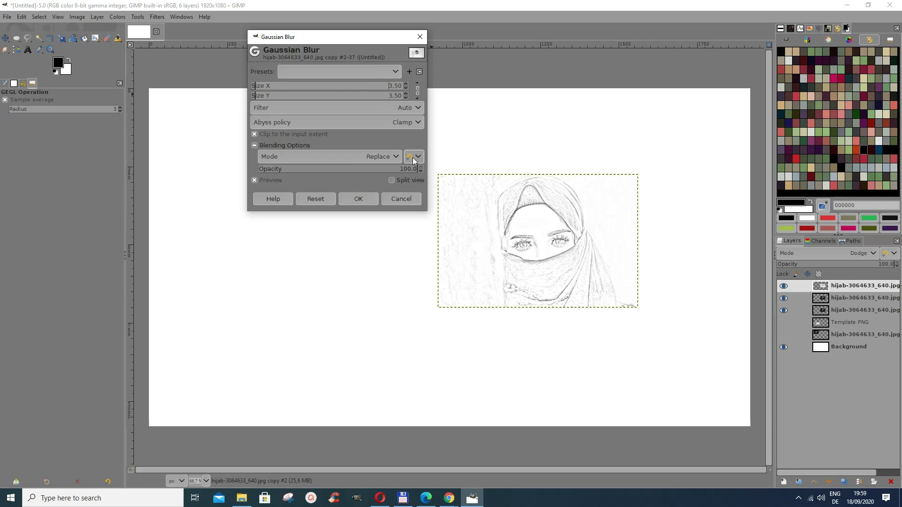
Confirm the 3.50 Gaussian blur on the top layer, leaving a light pencil sketch.
{"action": "left_click", "coordinate": [360, 202]}
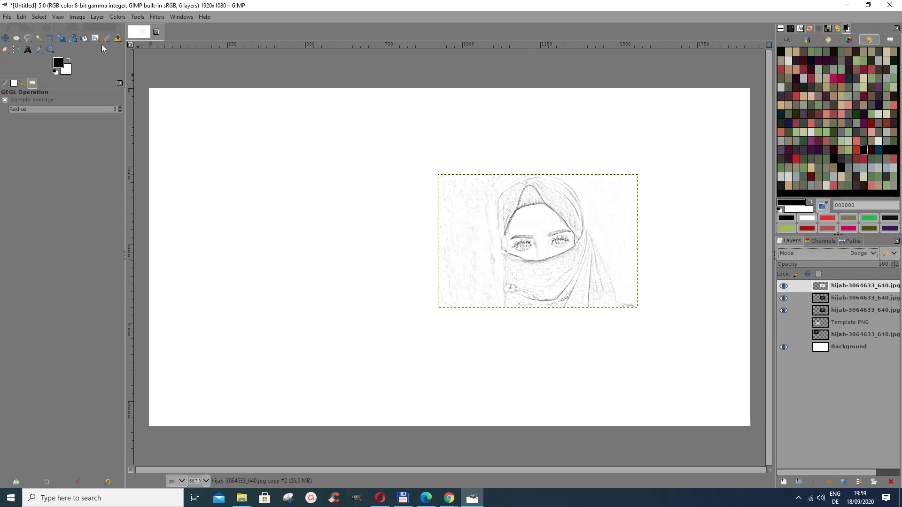
Apply a Curves adjustment pulling shadows and midtones down to darken the sketch.
{"action": "left_click", "coordinate": [118, 17]}
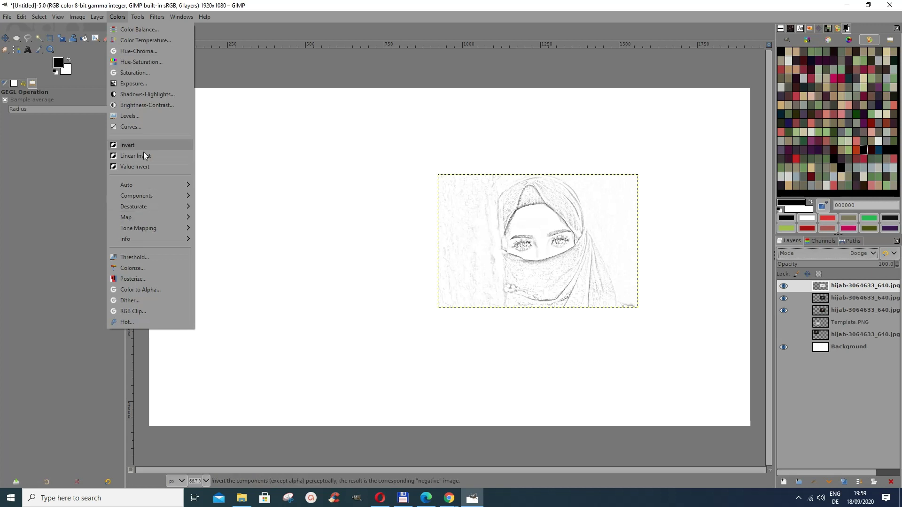
{"action": "left_click", "coordinate": [139, 128]}
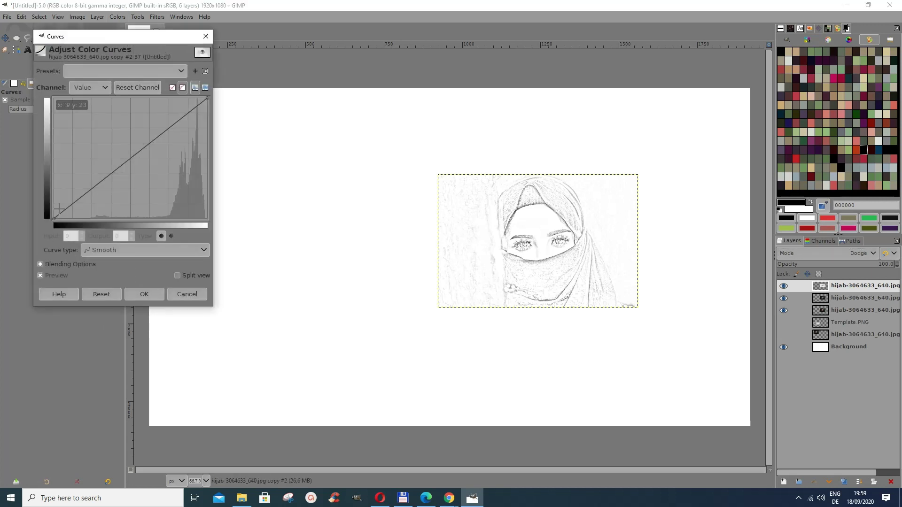
{"action": "left_click_drag", "start_coordinate": [59, 209], "coordinate": [75, 224]}
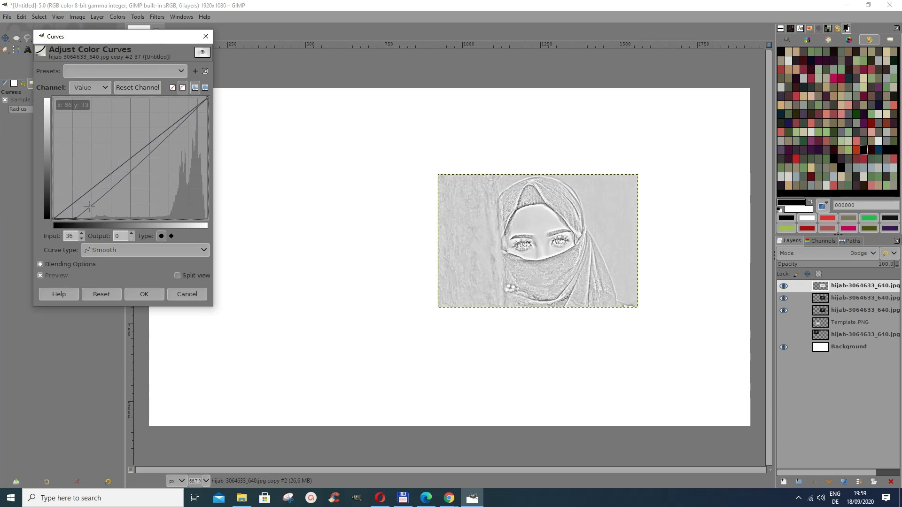
{"action": "left_click_drag", "start_coordinate": [106, 192], "coordinate": [122, 199]}
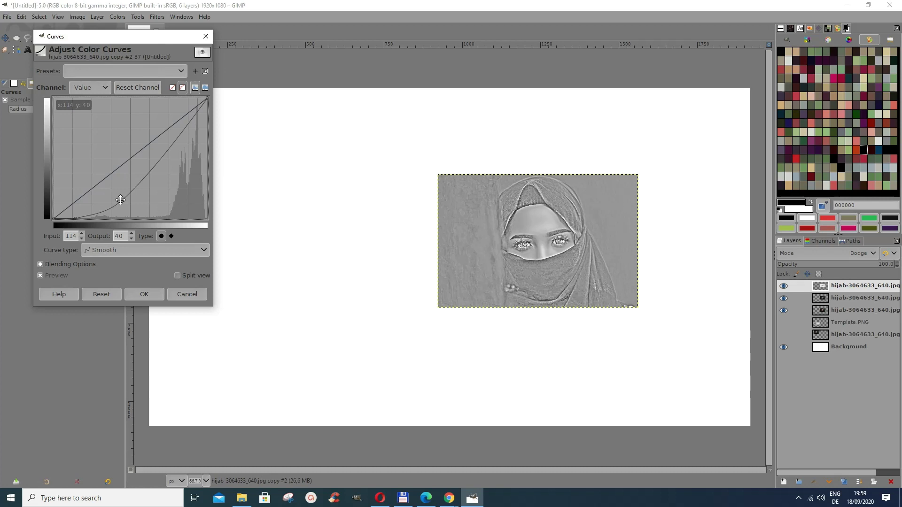
{"action": "left_click", "coordinate": [146, 295]}
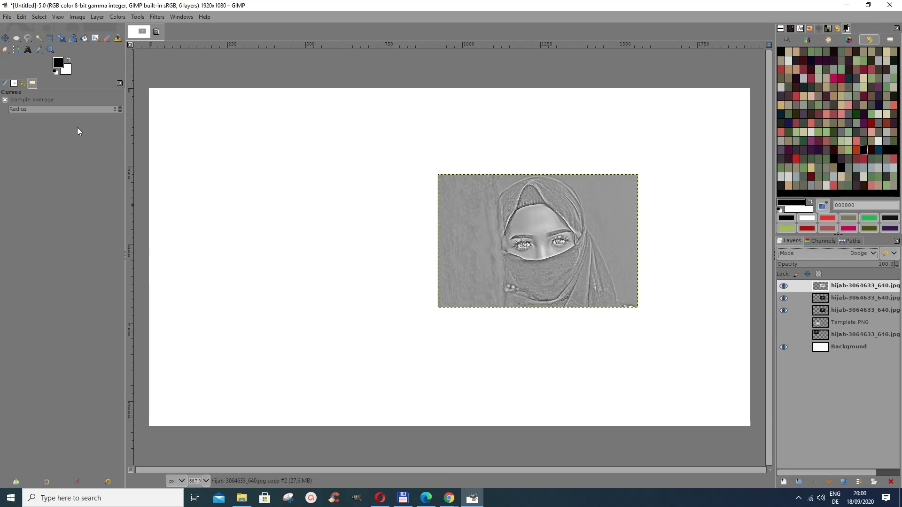
Undo the Curves darkening via Undo History back to the blur, then hide the third layer.
{"action": "left_click", "coordinate": [23, 82]}
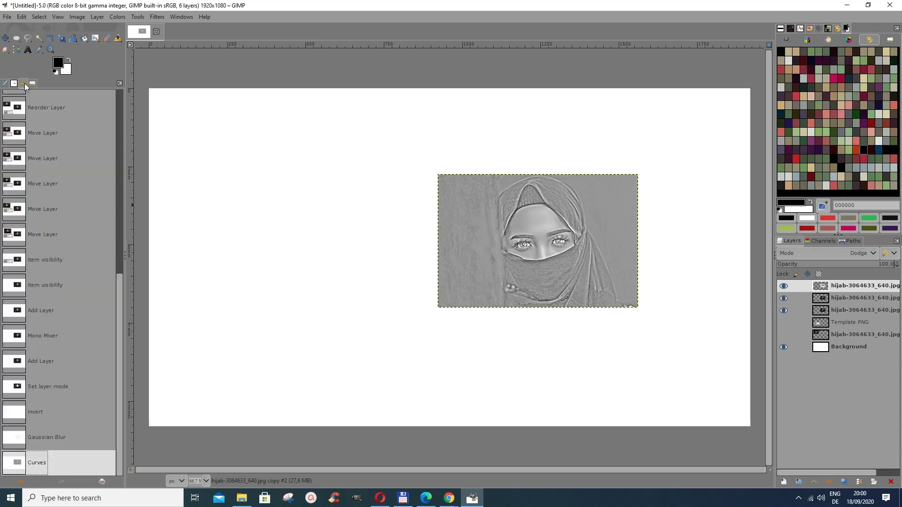
{"action": "left_click", "coordinate": [20, 439]}
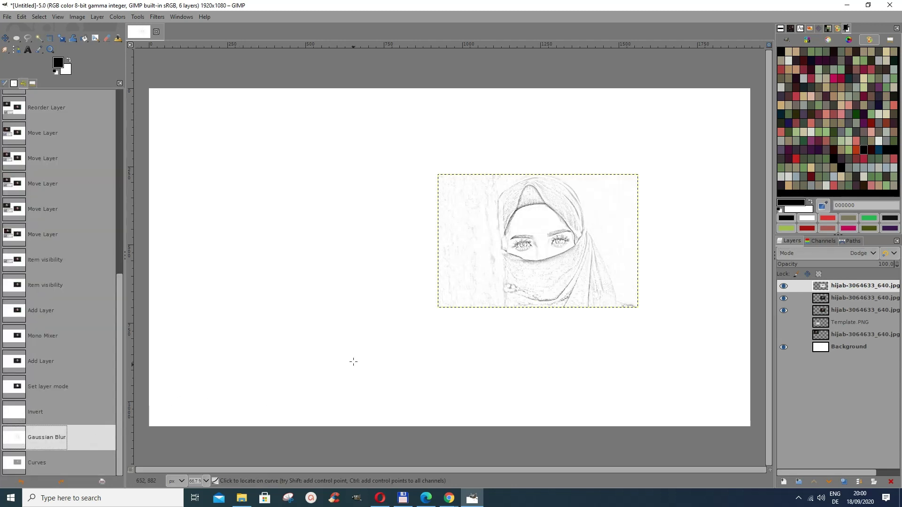
{"action": "left_click", "coordinate": [783, 309]}
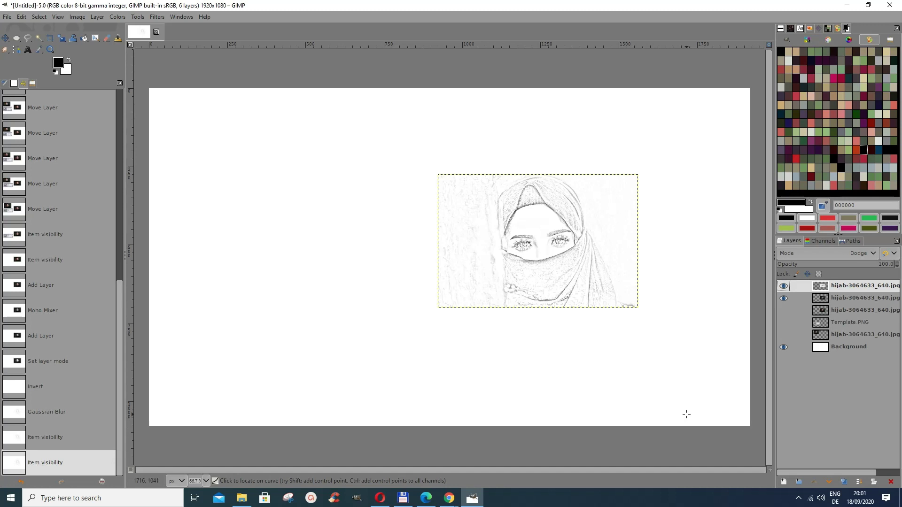